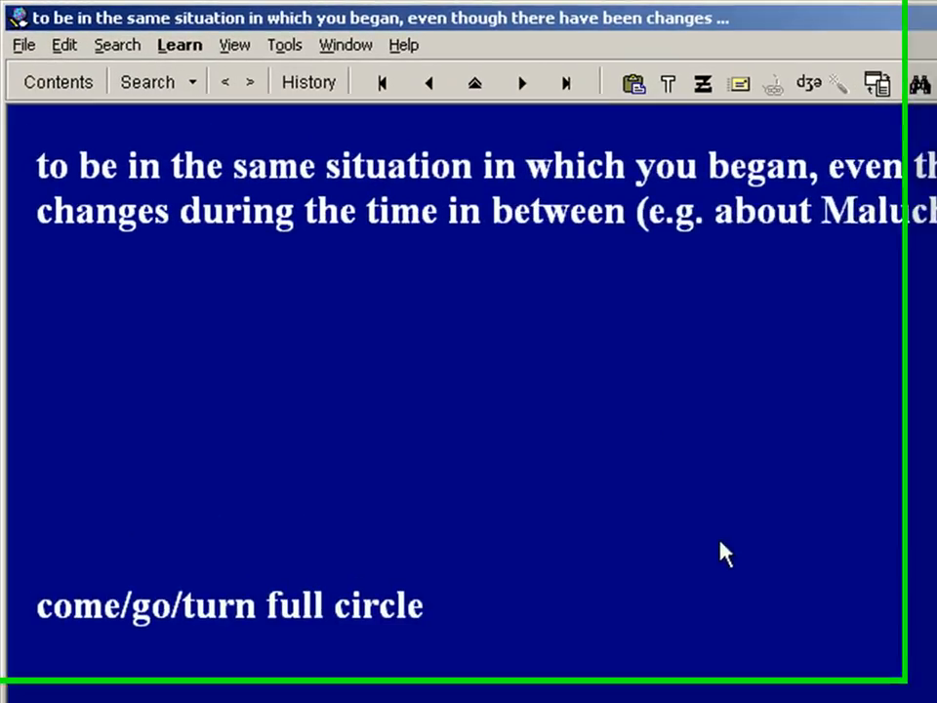
# Step: Create a new collection named Hebrew in the SYSTEMS folder
pyautogui.click(24, 48)
pyautogui.click(17, 82)
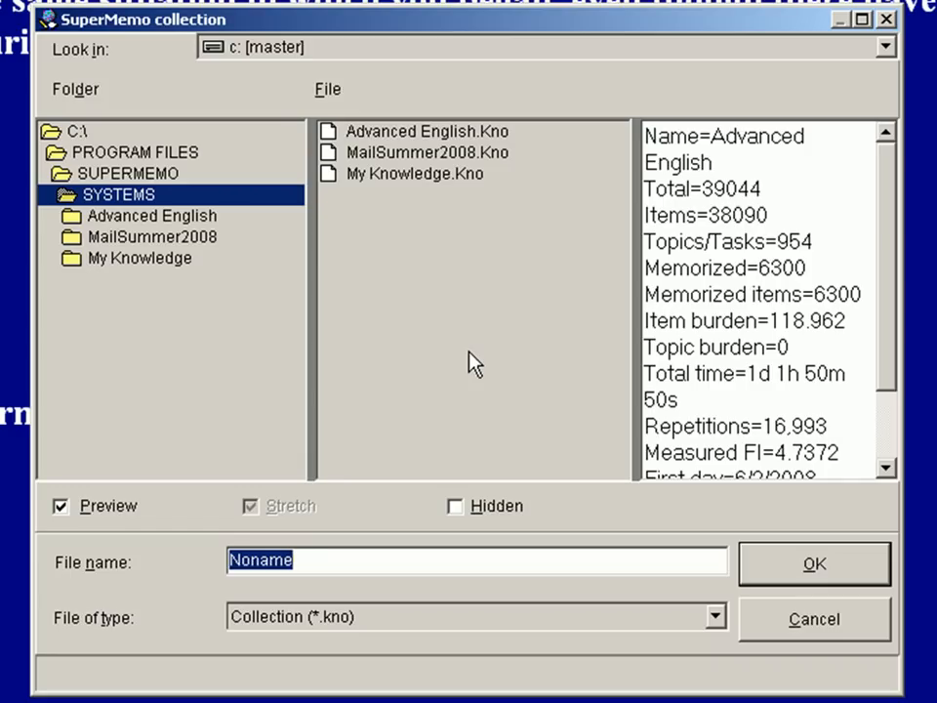
pyautogui.write('Hebrew')
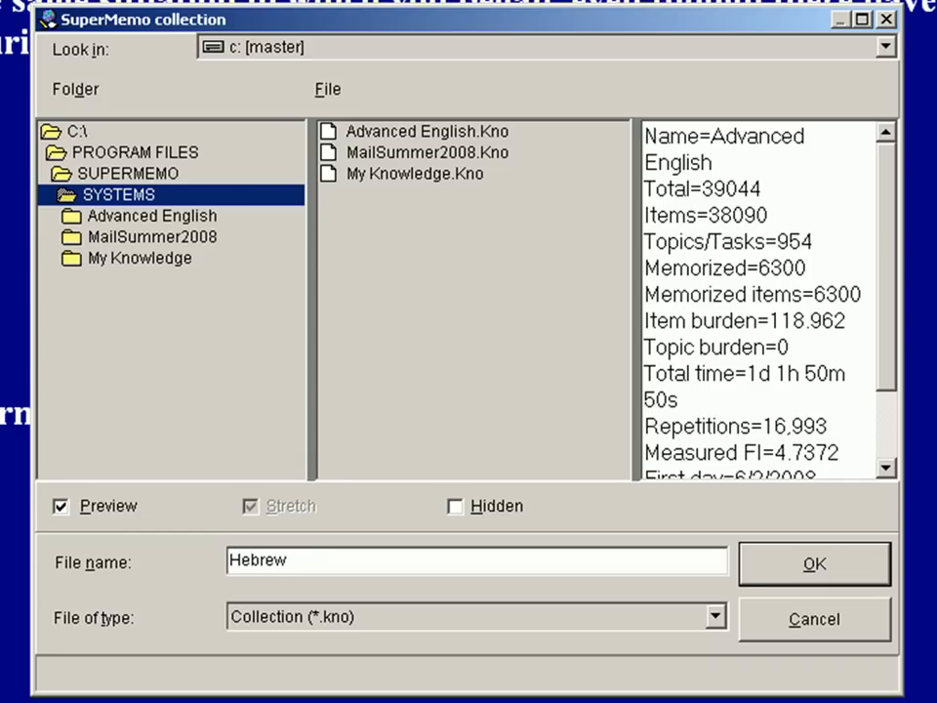
pyautogui.click(791, 563)
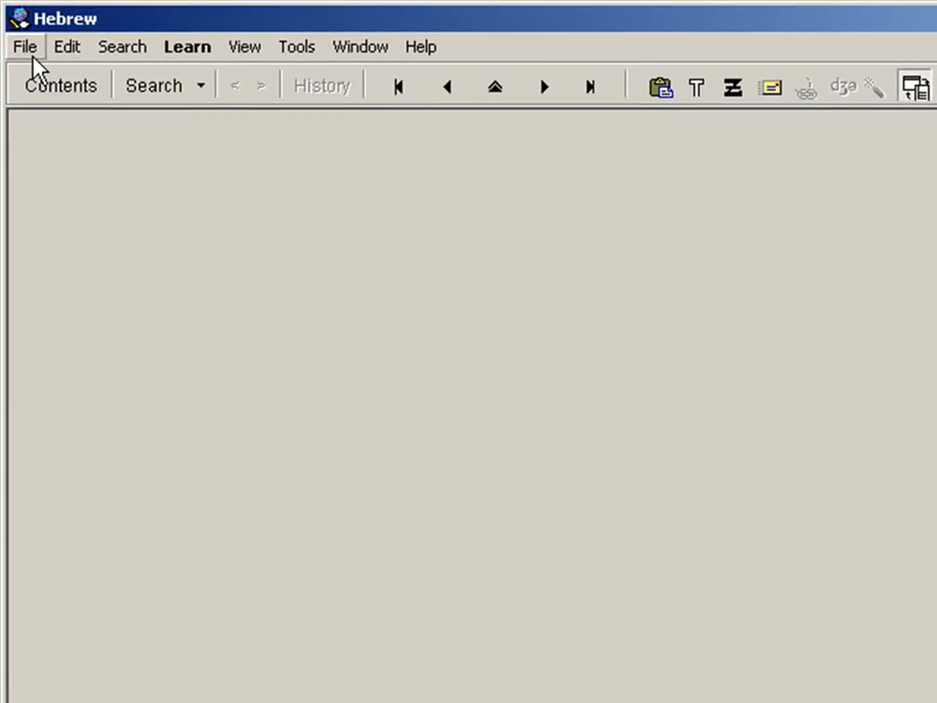
# Step: Start a Q&A text import and choose C:\Hebrew.txt as the source file
pyautogui.click(29, 50)
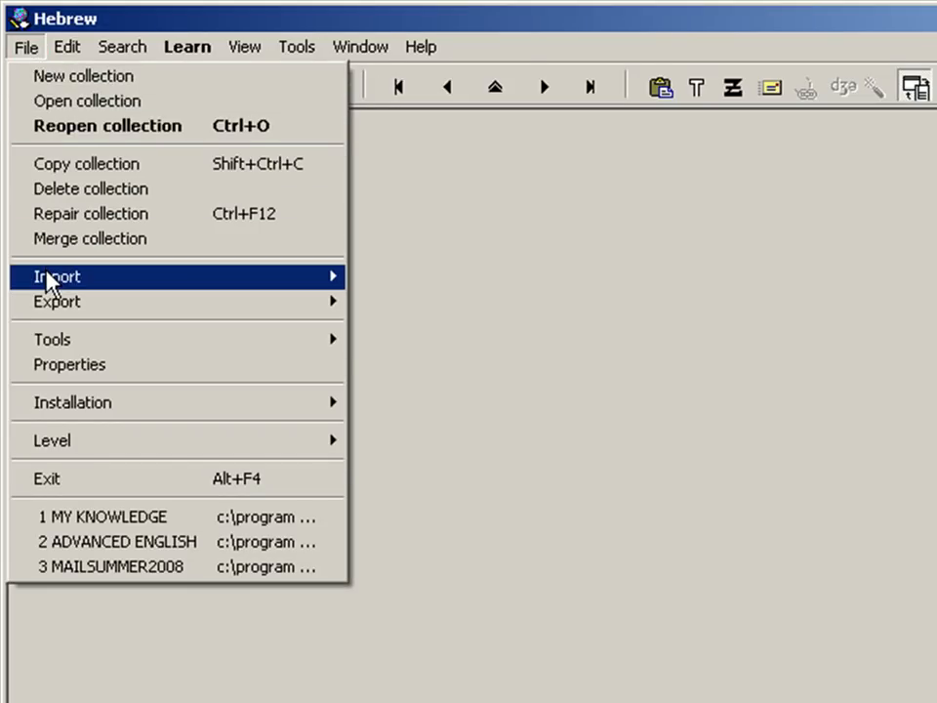
pyautogui.moveTo(111, 287)
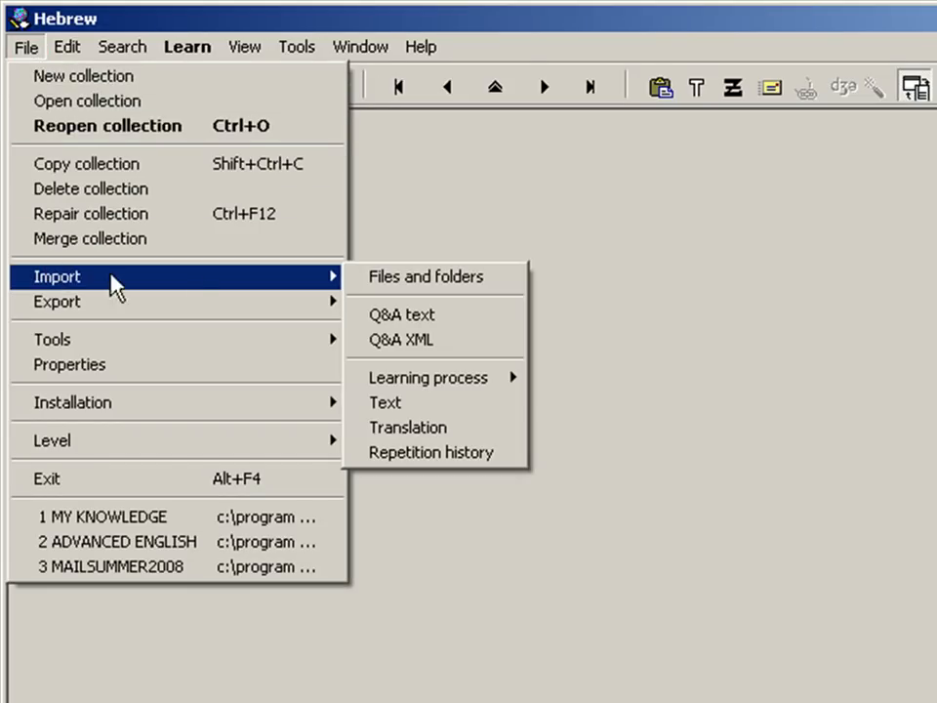
pyautogui.click(385, 316)
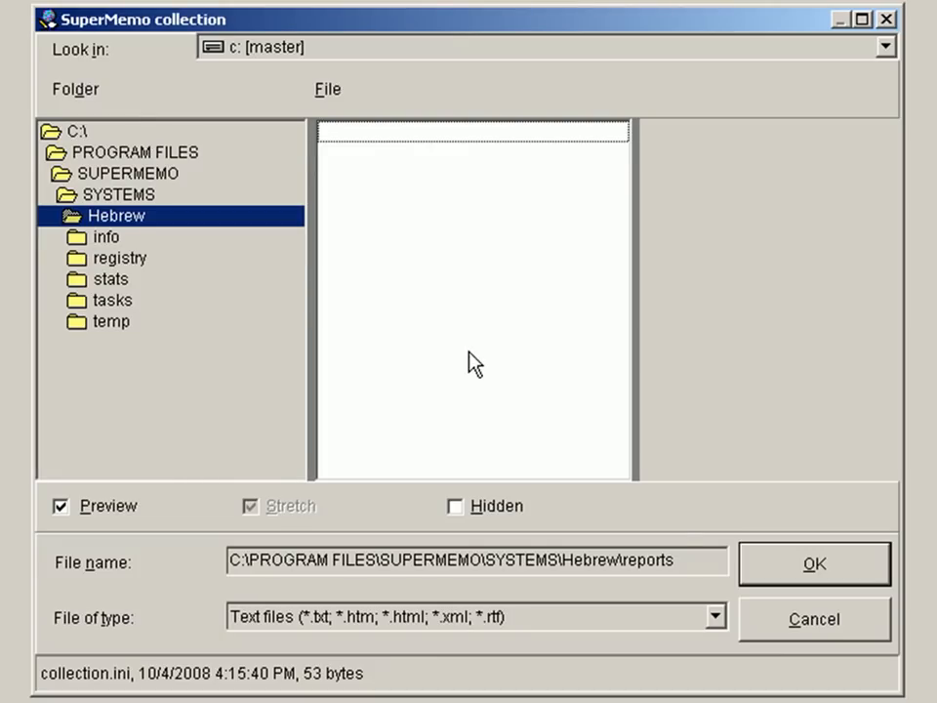
pyautogui.doubleClick(211, 134)
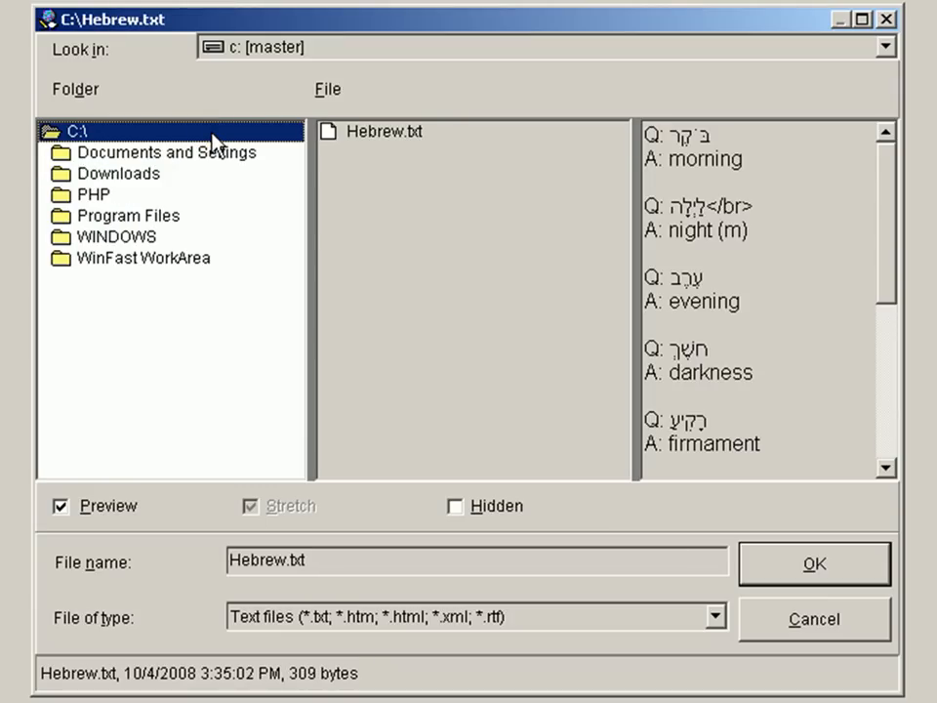
pyautogui.doubleClick(394, 131)
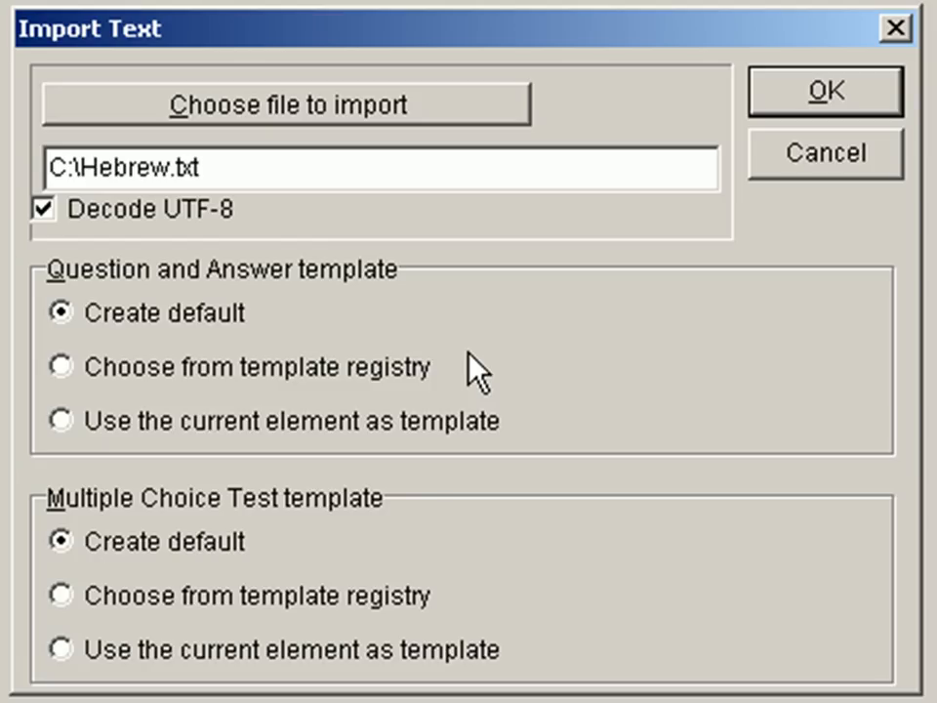
# Step: Use the Item template from the template registry for questions and answers, and run the text import
pyautogui.click(371, 379)
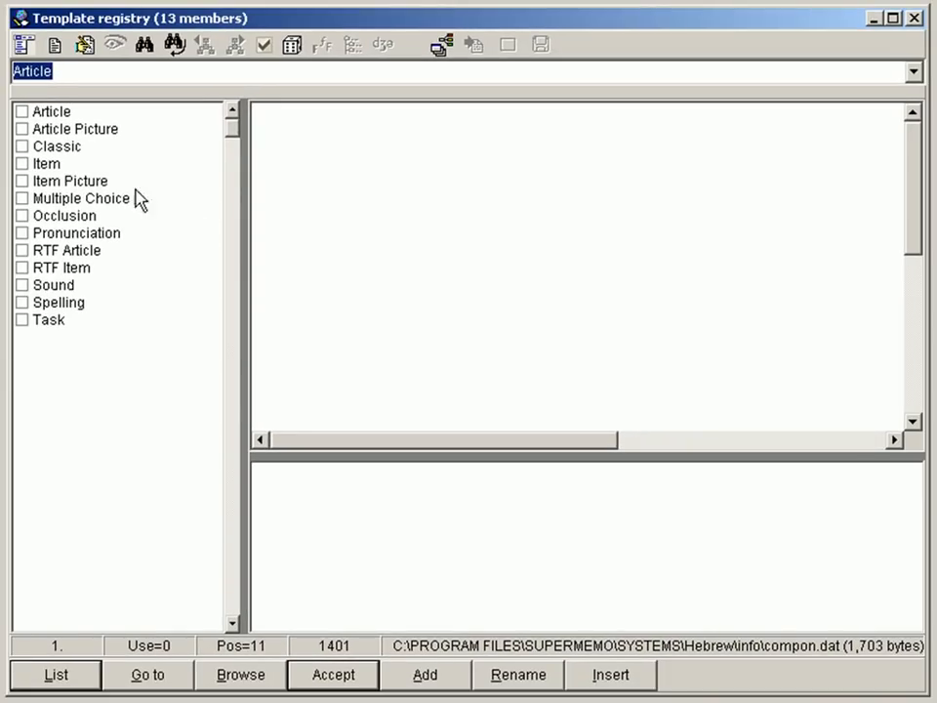
pyautogui.click(91, 165)
pyautogui.doubleClick(92, 165)
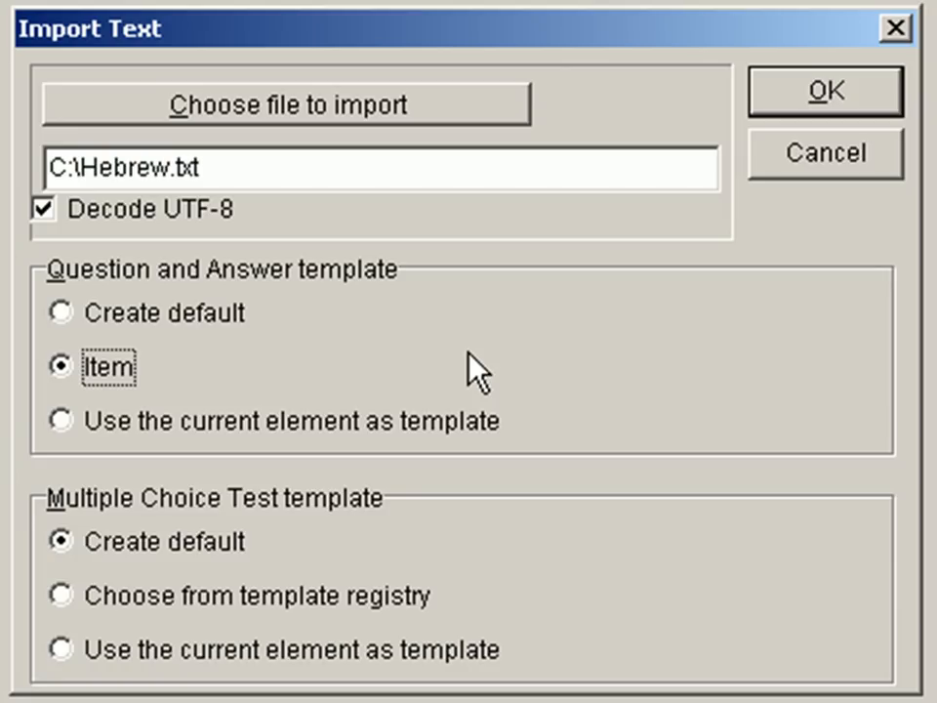
pyautogui.click(791, 101)
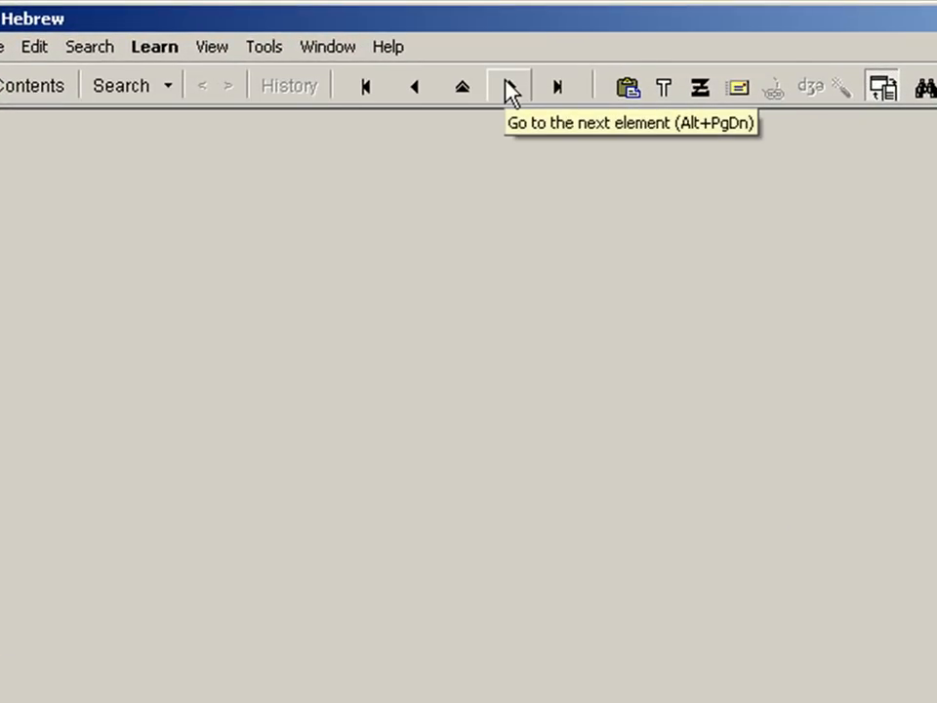
# Step: Go to the first imported element and create a new stylesheet named Cardo for its Hebrew question text
pyautogui.click(507, 90)
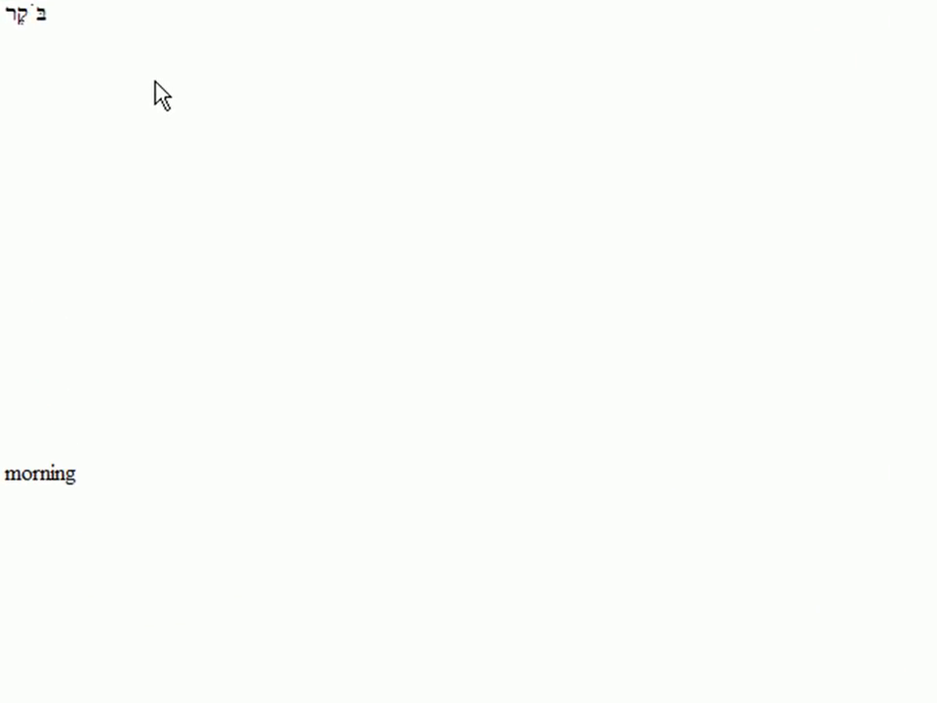
pyautogui.rightClick(156, 84)
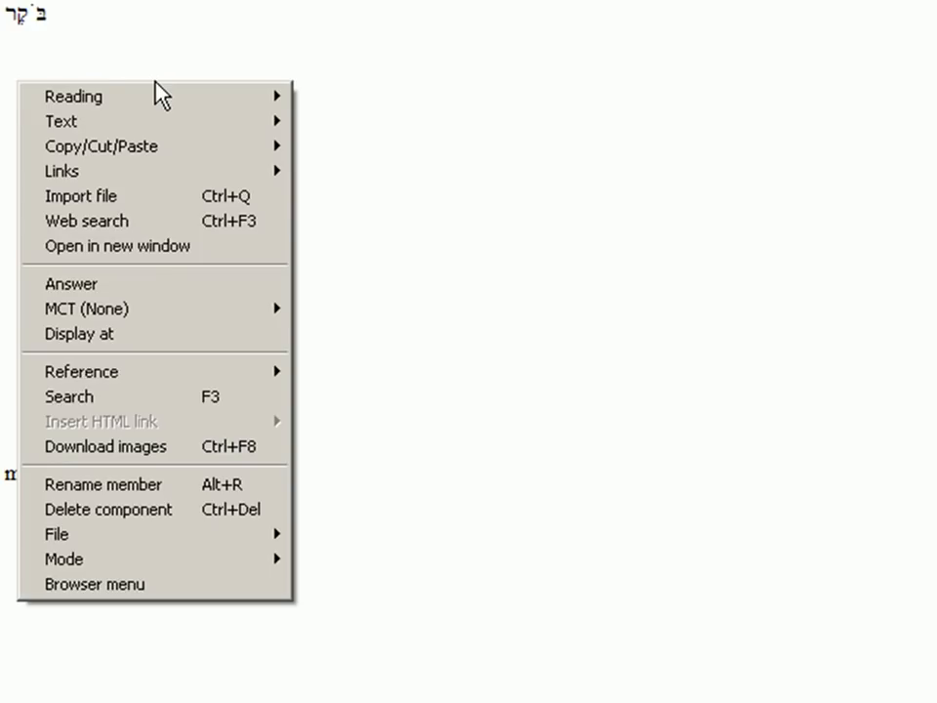
pyautogui.moveTo(158, 126)
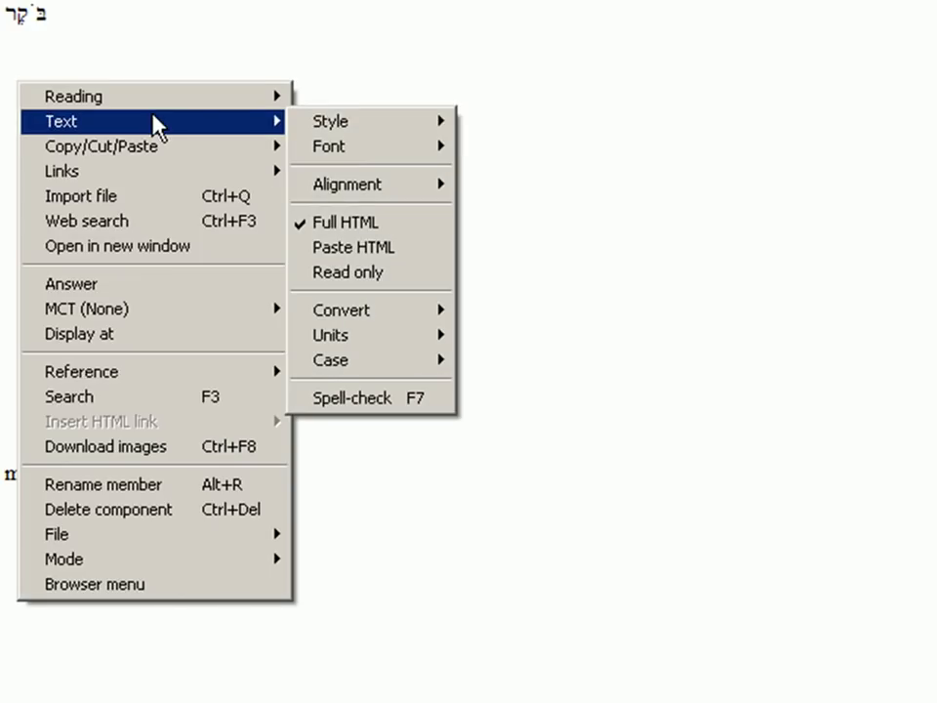
pyautogui.moveTo(344, 127)
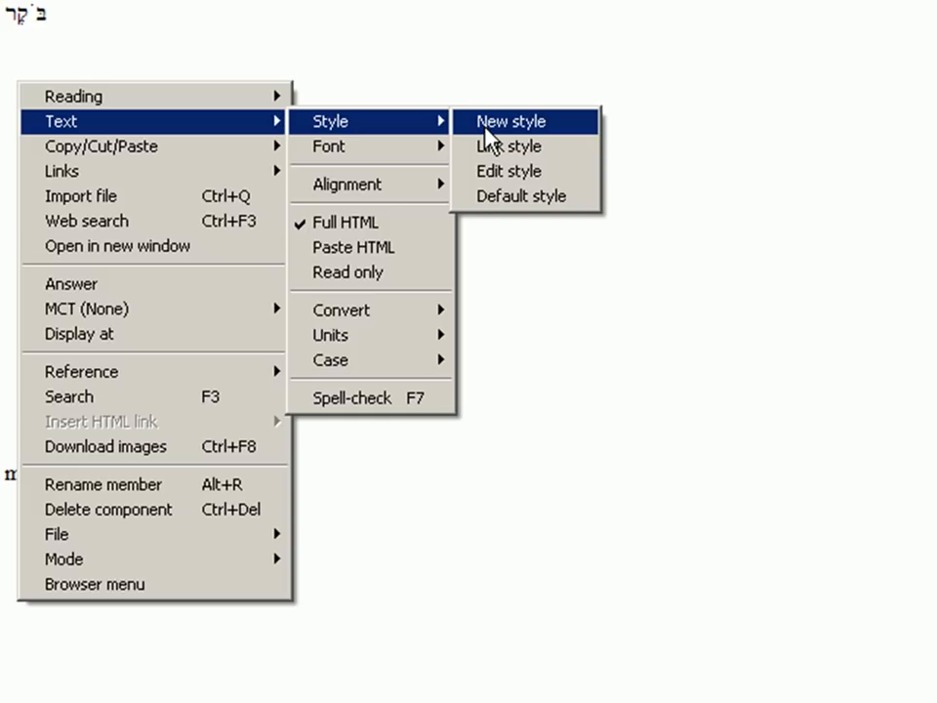
pyautogui.click(487, 128)
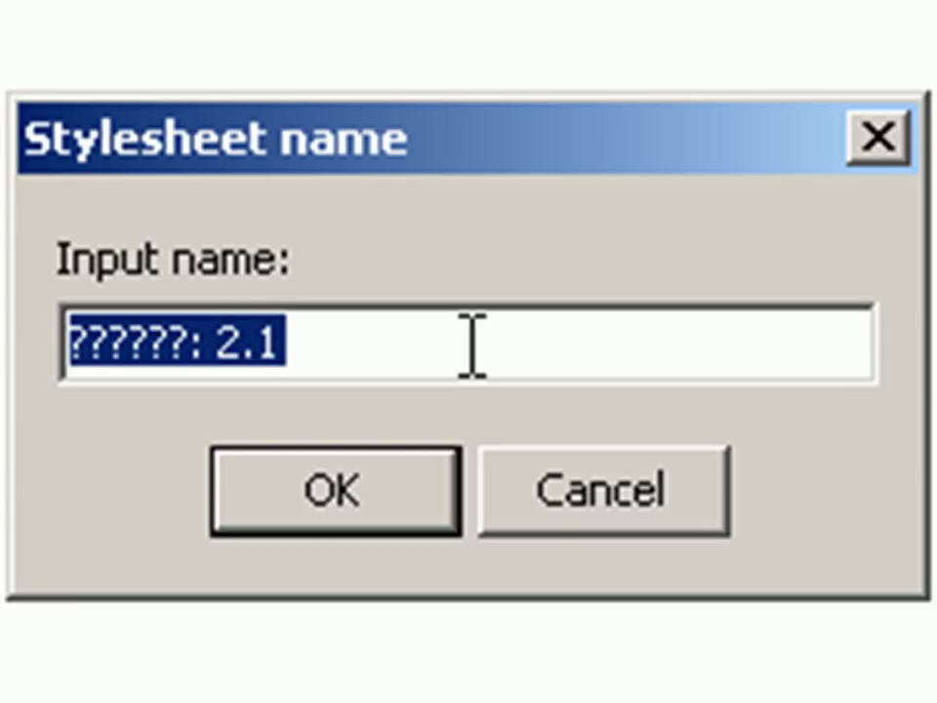
pyautogui.write('C')
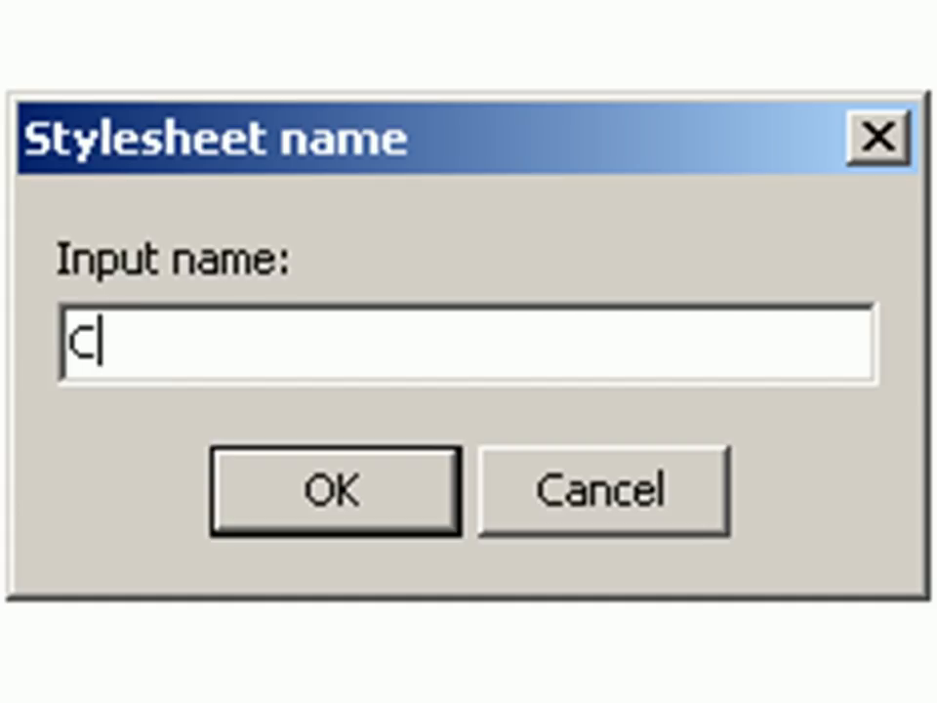
pyautogui.write('ardo')
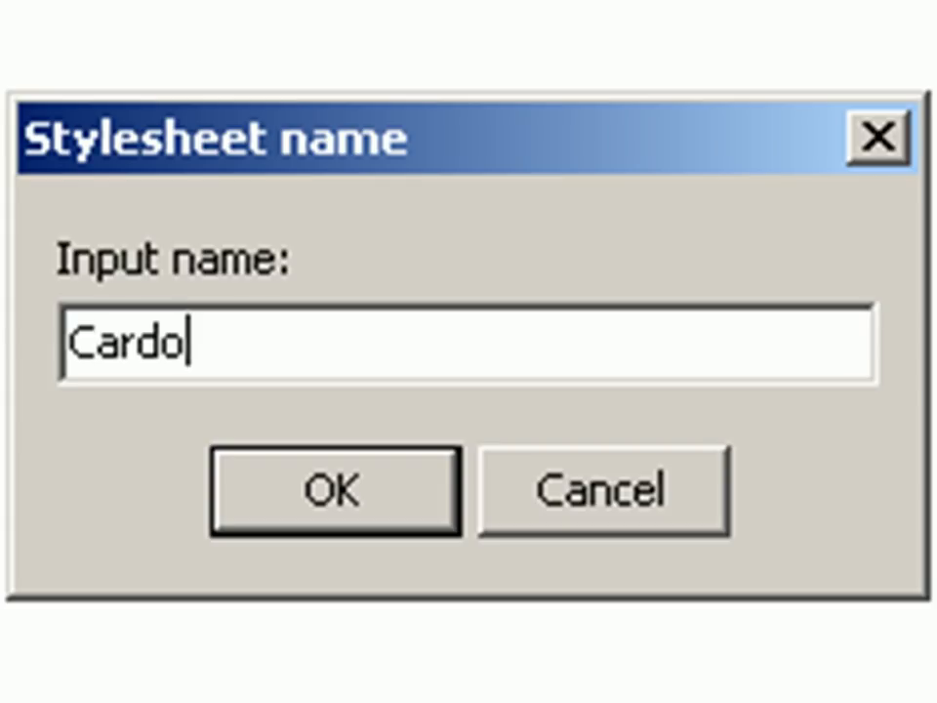
pyautogui.click(378, 481)
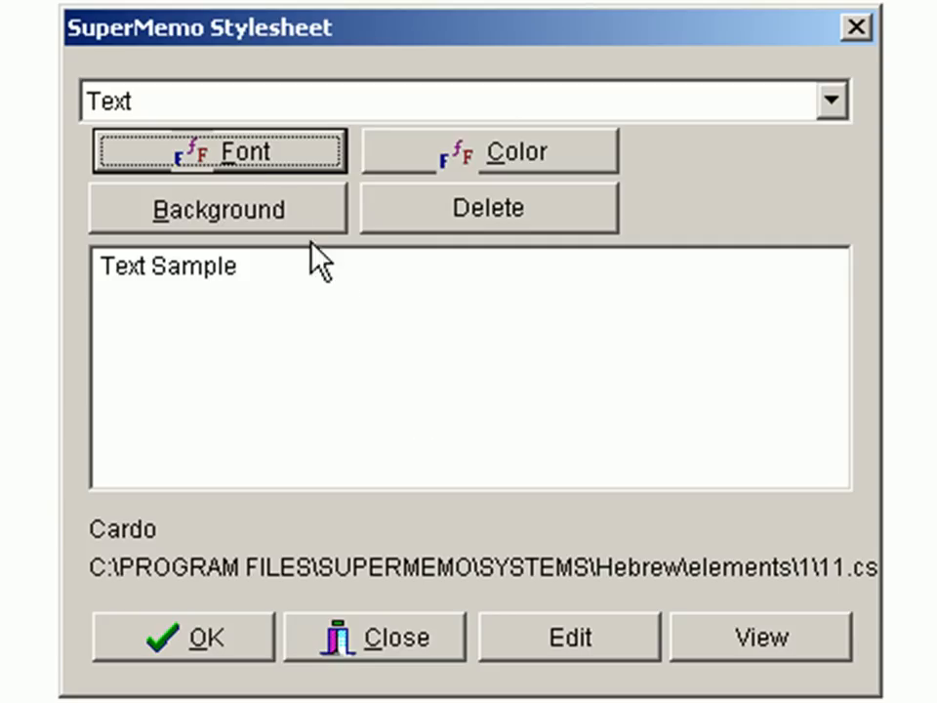
# Step: Set the stylesheet's text font to Cardo, size 20, in blue, and save the stylesheet
pyautogui.click(246, 159)
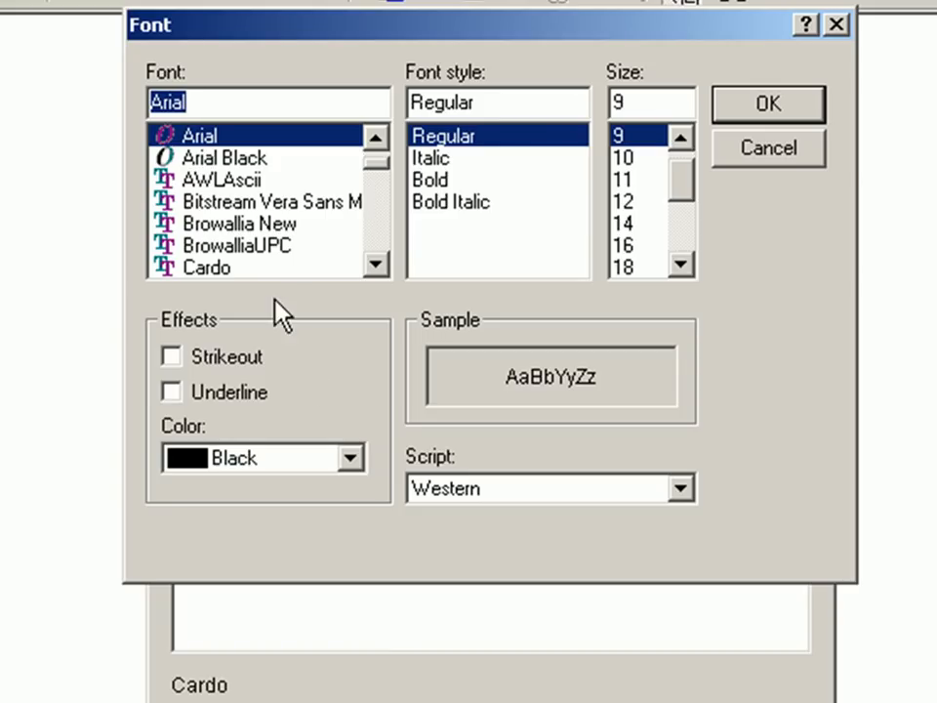
pyautogui.click(258, 267)
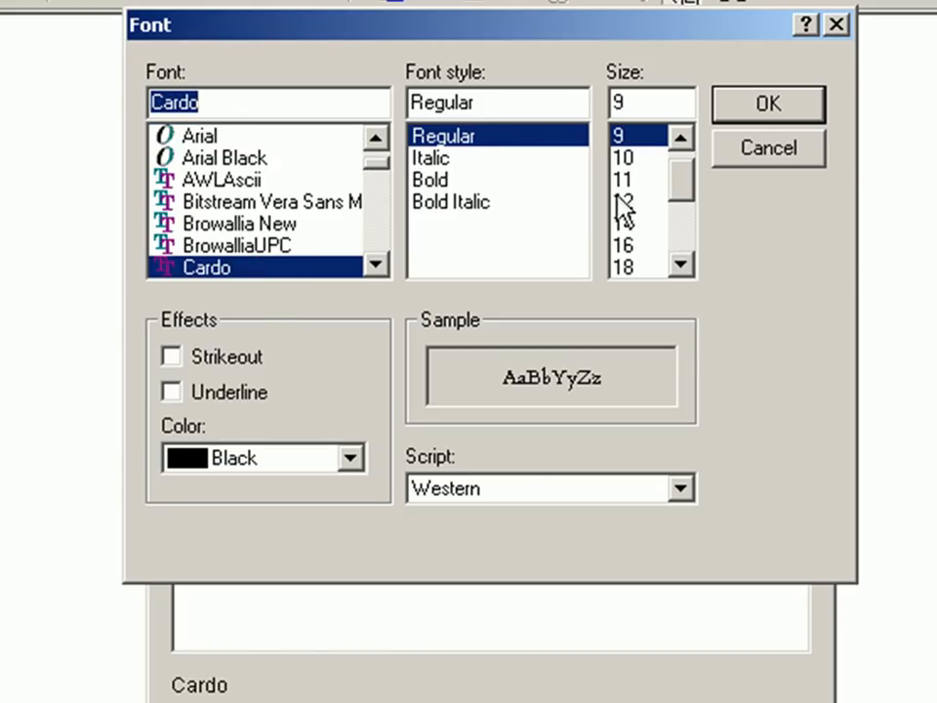
pyautogui.moveTo(692, 183); pyautogui.dragTo(688, 209)
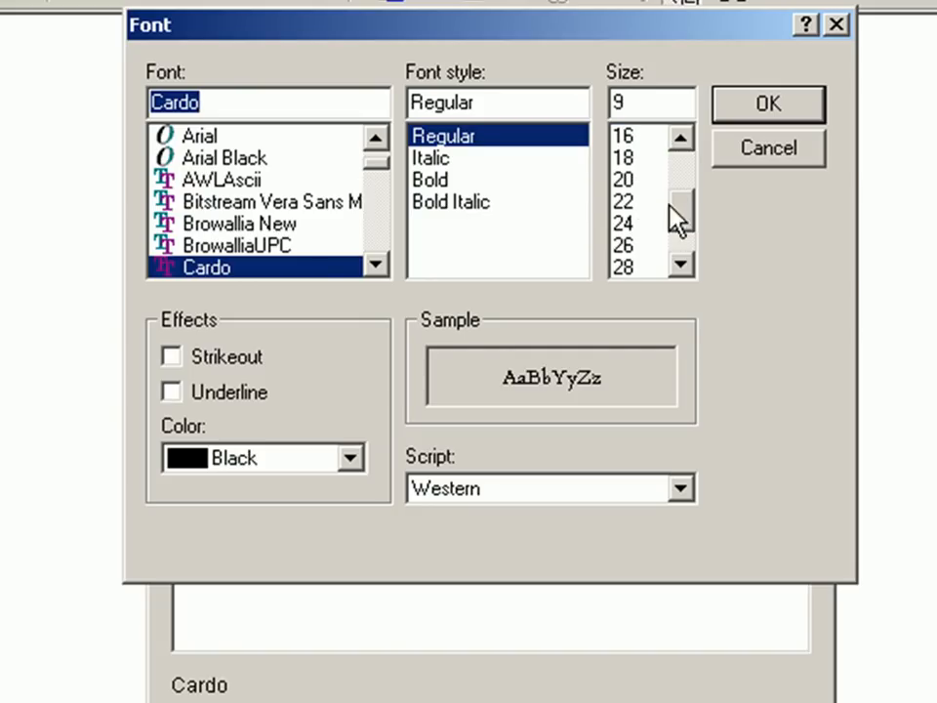
pyautogui.click(636, 181)
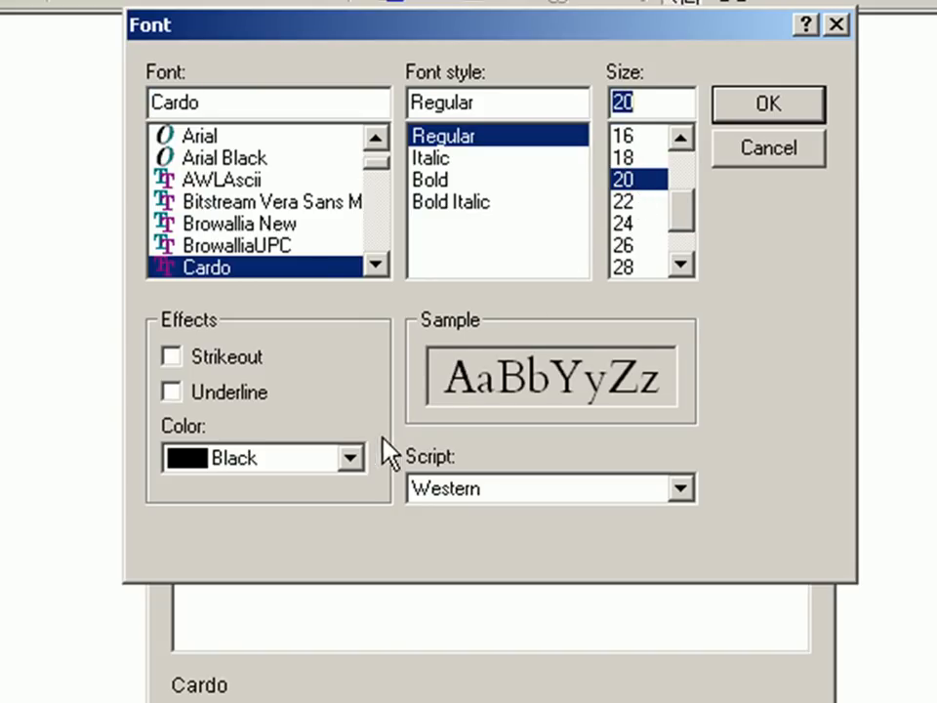
pyautogui.click(349, 457)
pyautogui.moveTo(363, 547); pyautogui.dragTo(313, 640)
pyautogui.click(254, 669)
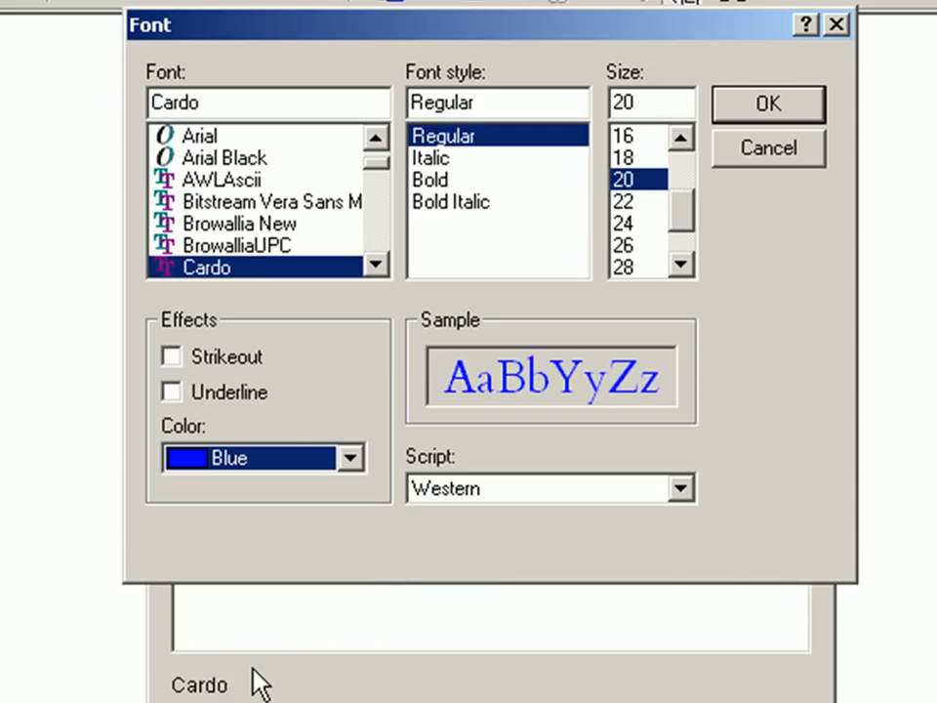
pyautogui.click(770, 117)
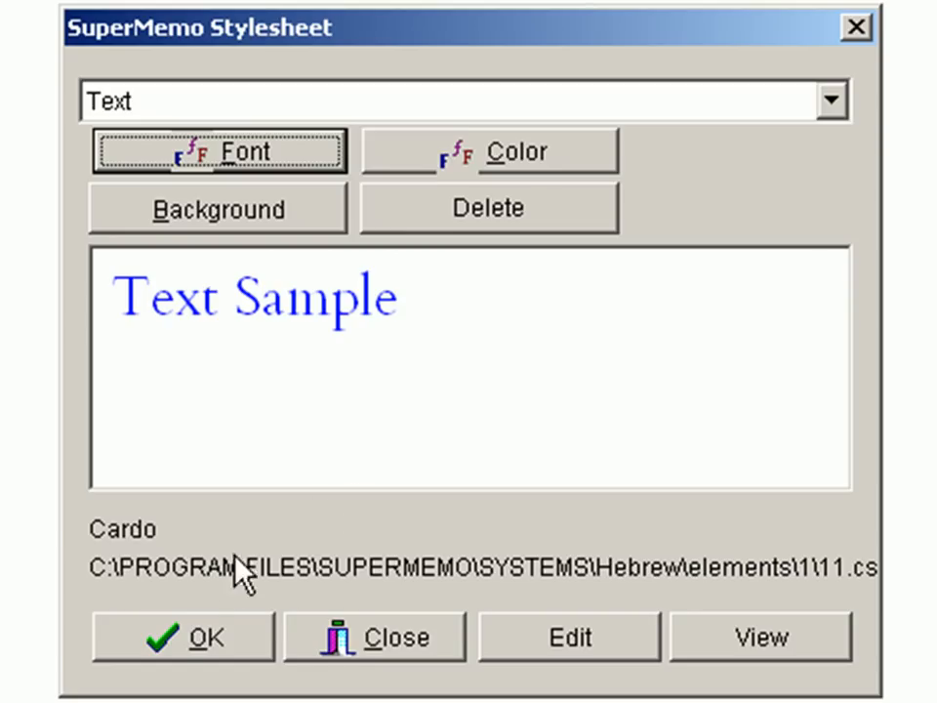
pyautogui.click(166, 630)
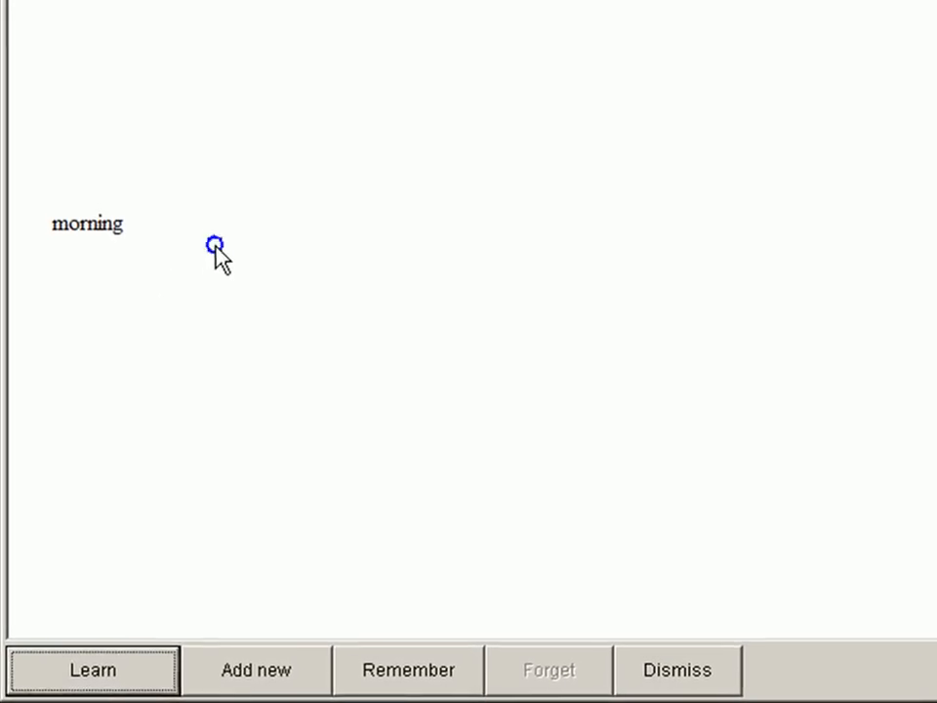
# Step: Link the answer text "morning" to the Cardo stylesheet from the stylesheet registry
pyautogui.rightClick(216, 247)
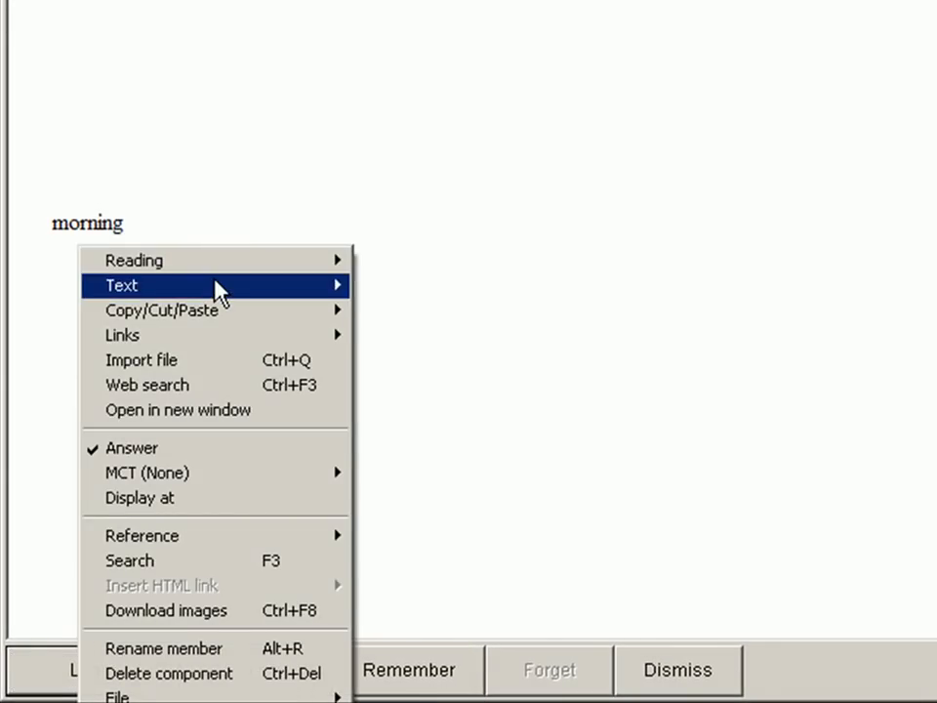
pyautogui.moveTo(220, 289)
pyautogui.moveTo(392, 292)
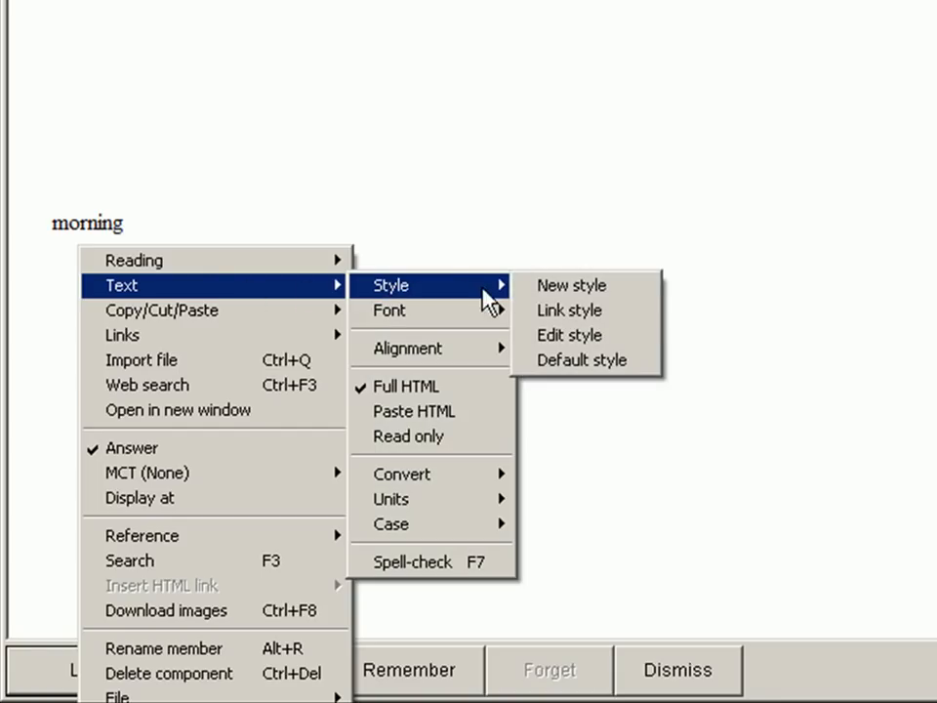
pyautogui.click(569, 322)
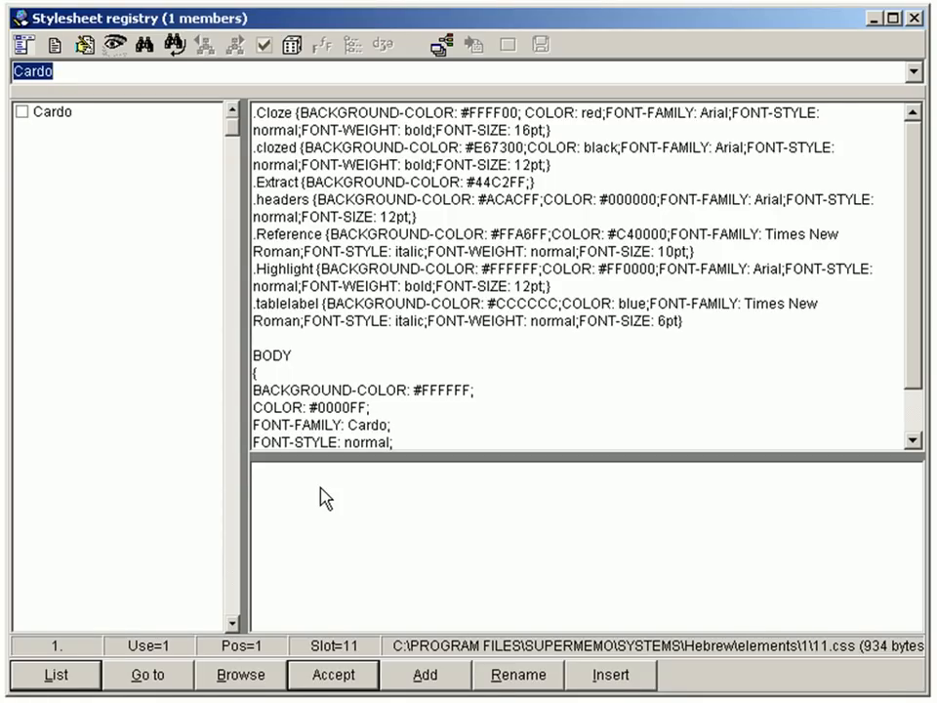
pyautogui.click(86, 117)
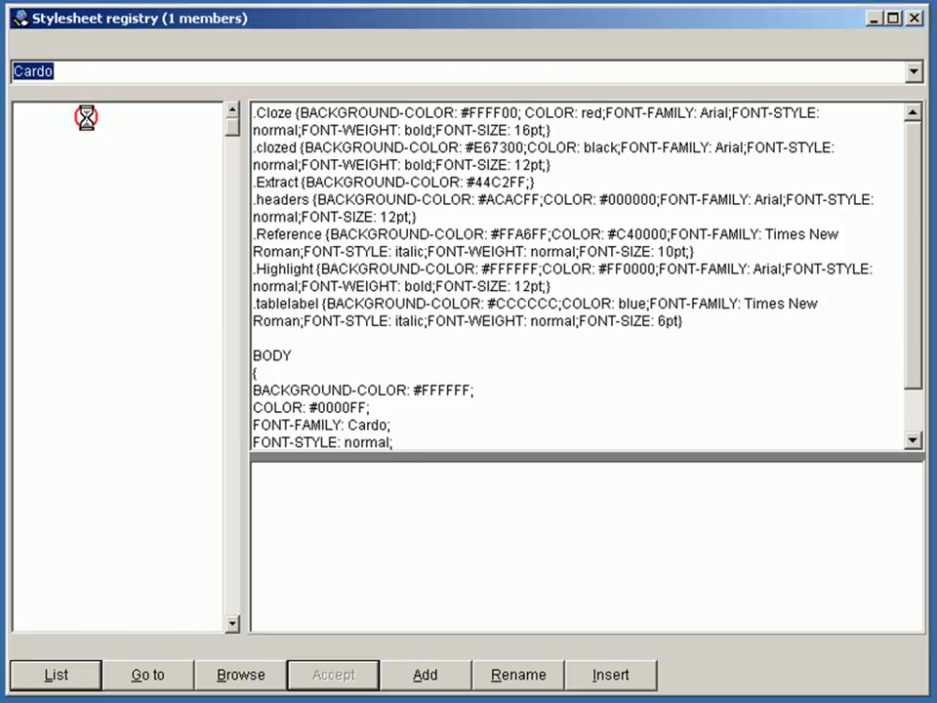
pyautogui.doubleClick(86, 117)
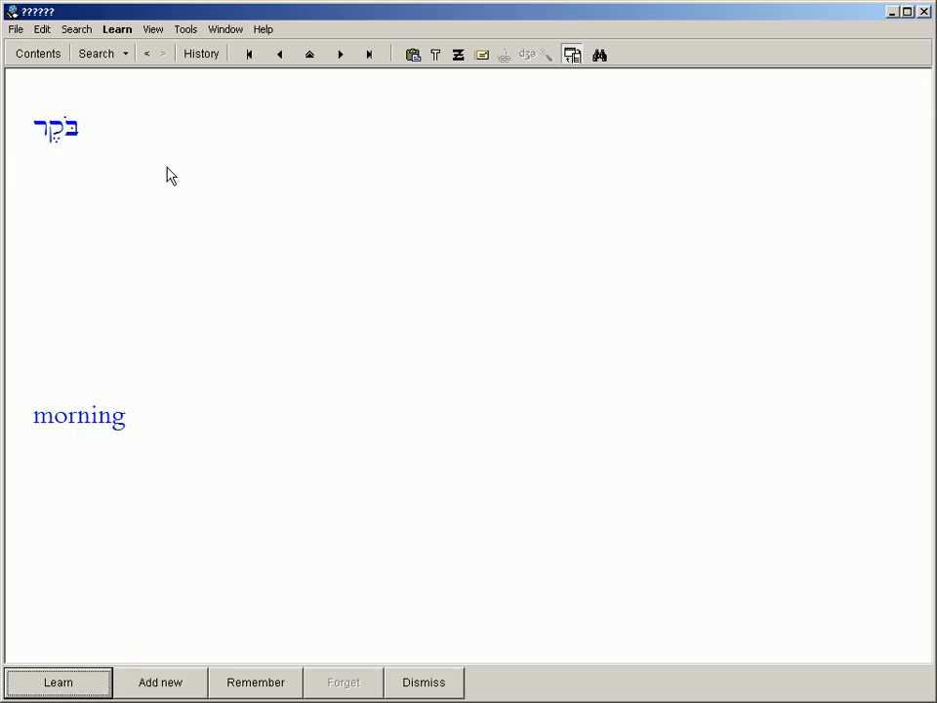
# Step: Go to the next element in the collection
pyautogui.click(338, 57)
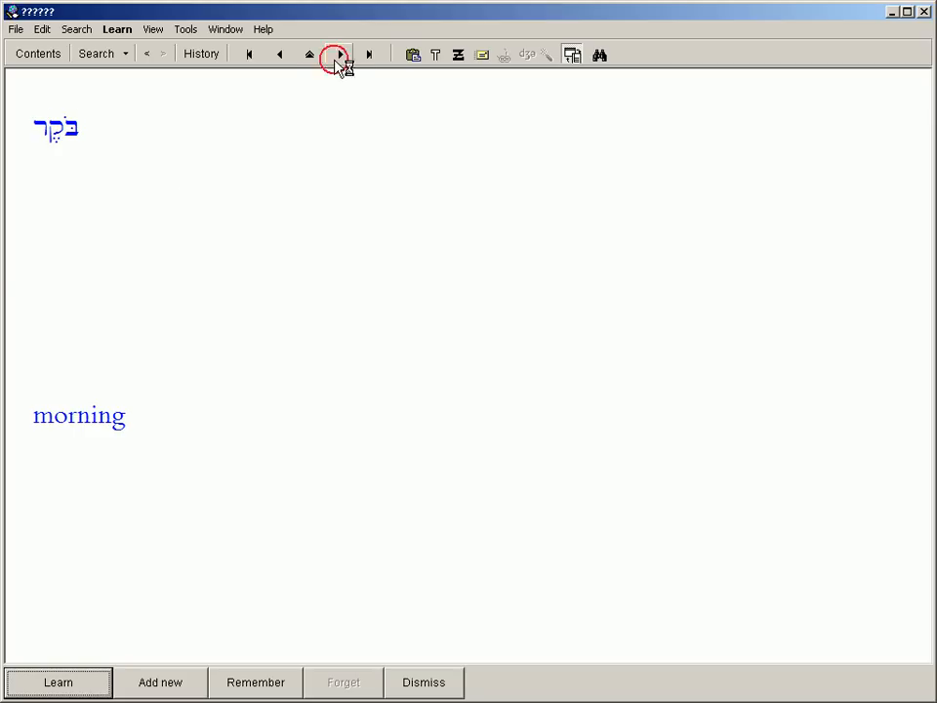